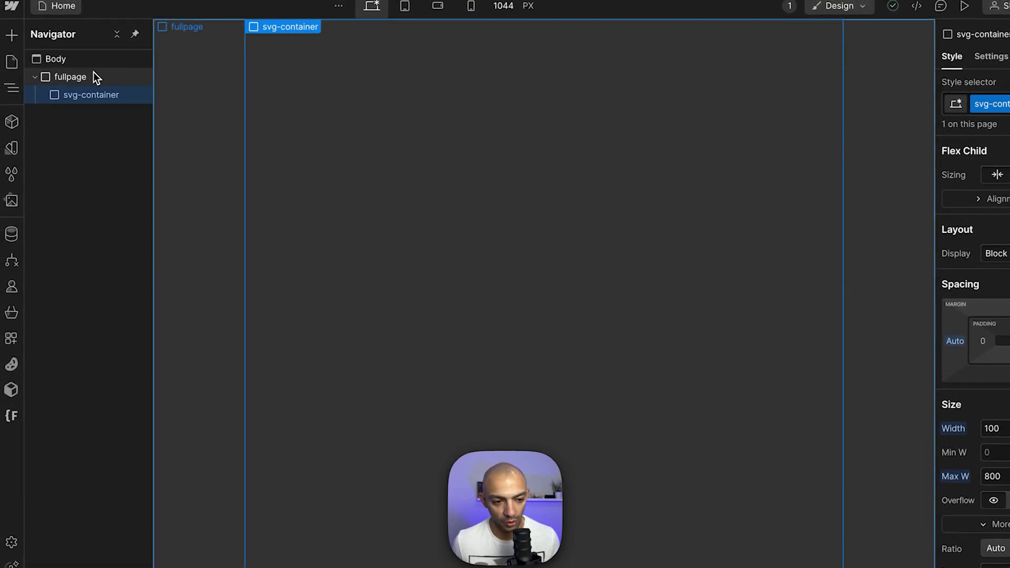
# Step: Select svg-container in the Navigator and launch the SVG Import app from the Apps panel
pyautogui.click(93, 77)
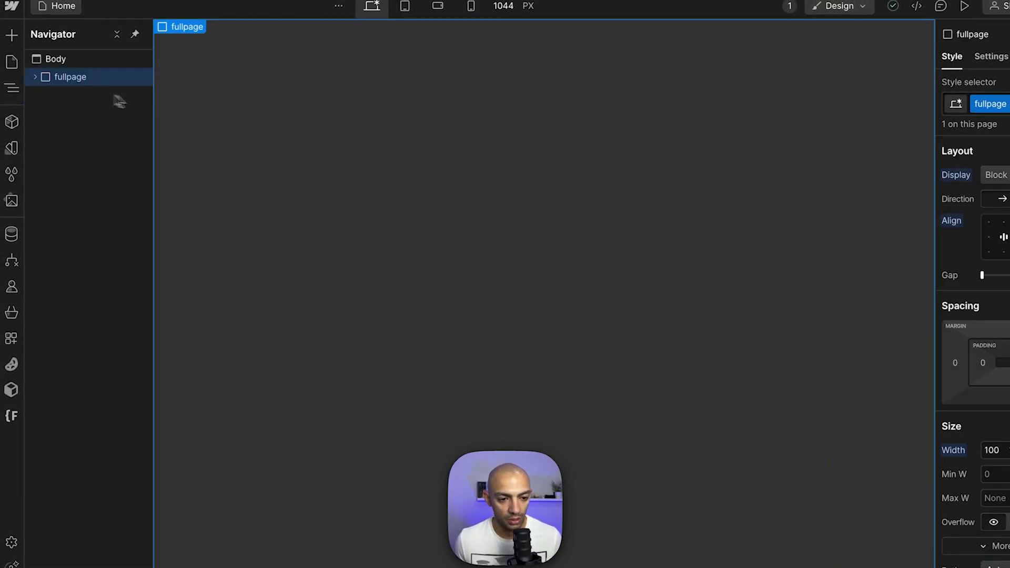
pyautogui.click(301, 135)
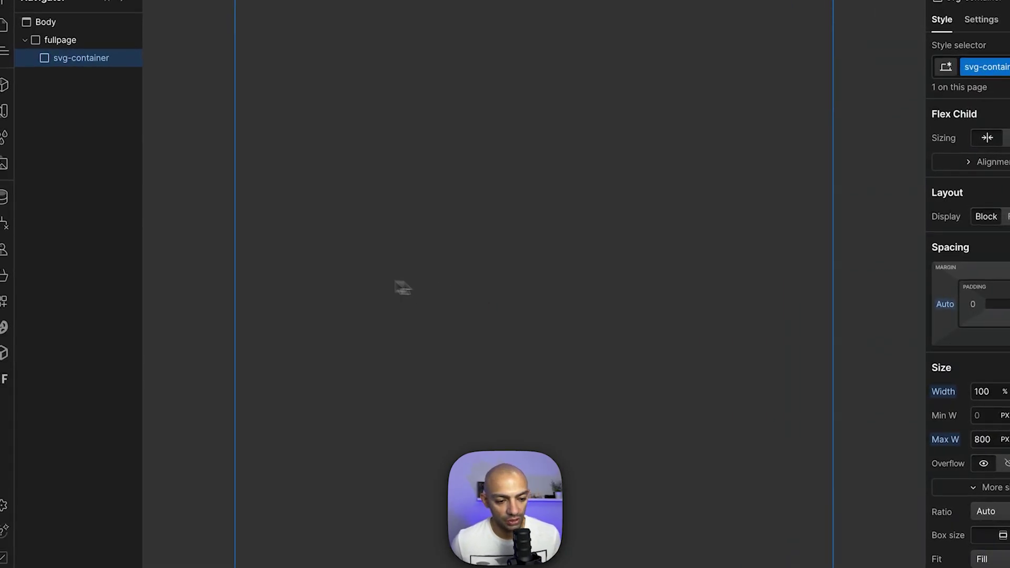
pyautogui.click(4, 301)
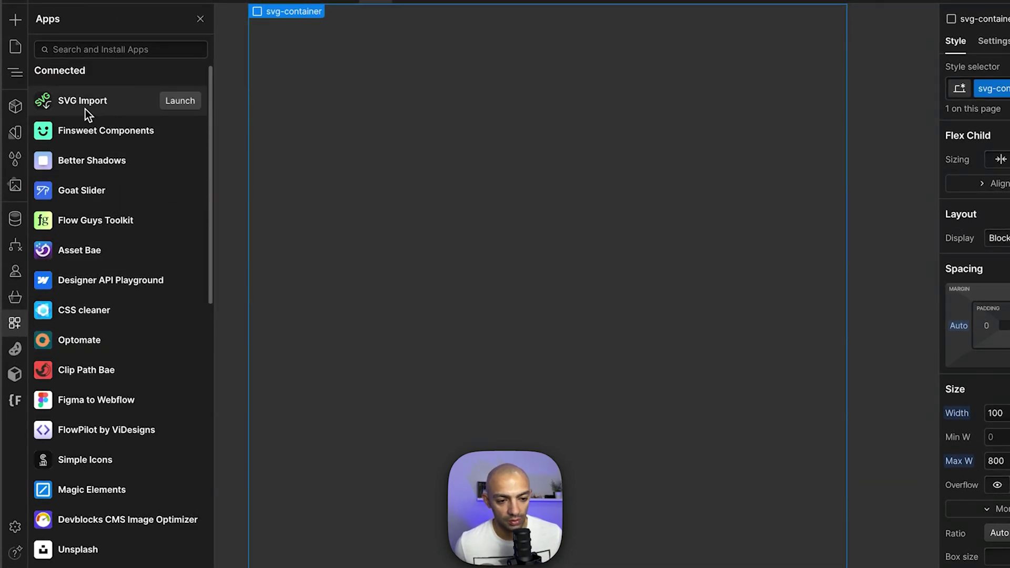
pyautogui.click(169, 106)
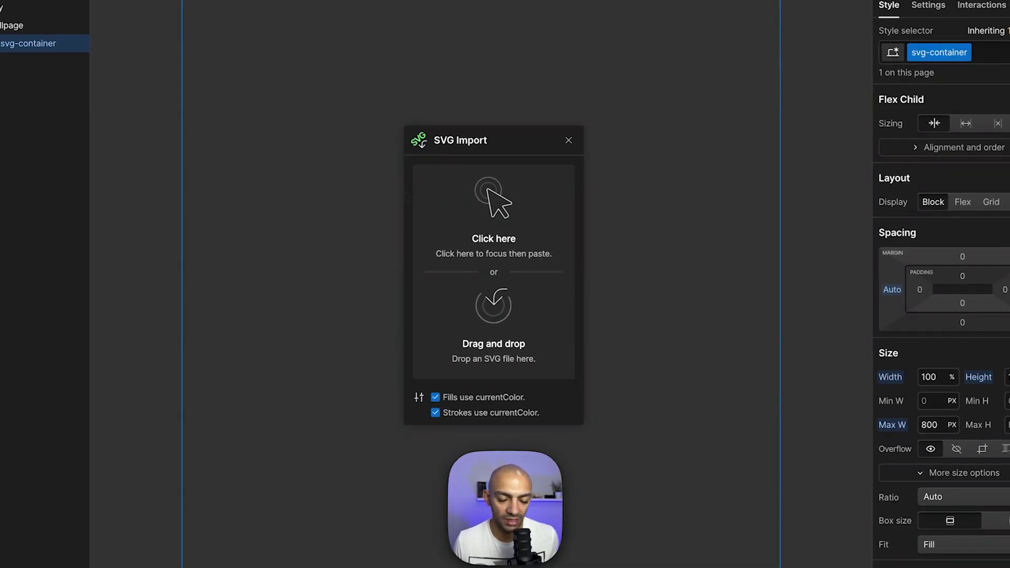
# Step: In Figma, drag Owl Outline.svg from Downloads onto the canvas as a 500×500 frame
pyautogui.press('super+Tab')
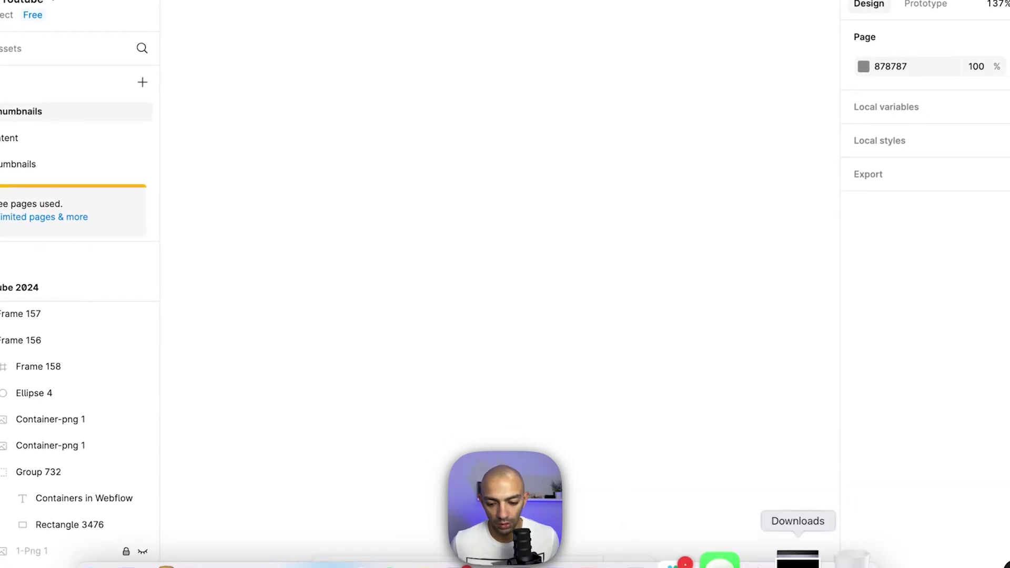
pyautogui.click(798, 558)
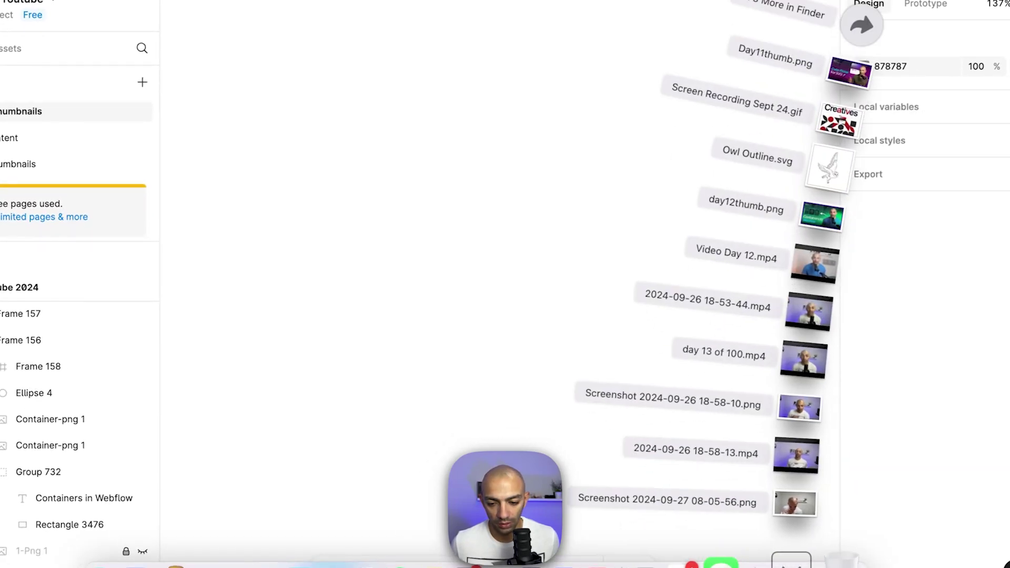
pyautogui.moveTo(838, 167); pyautogui.dragTo(552, 228)
# Step: Flip the owl drawing horizontally so it faces left
pyautogui.scroll(-2, 558, 229)
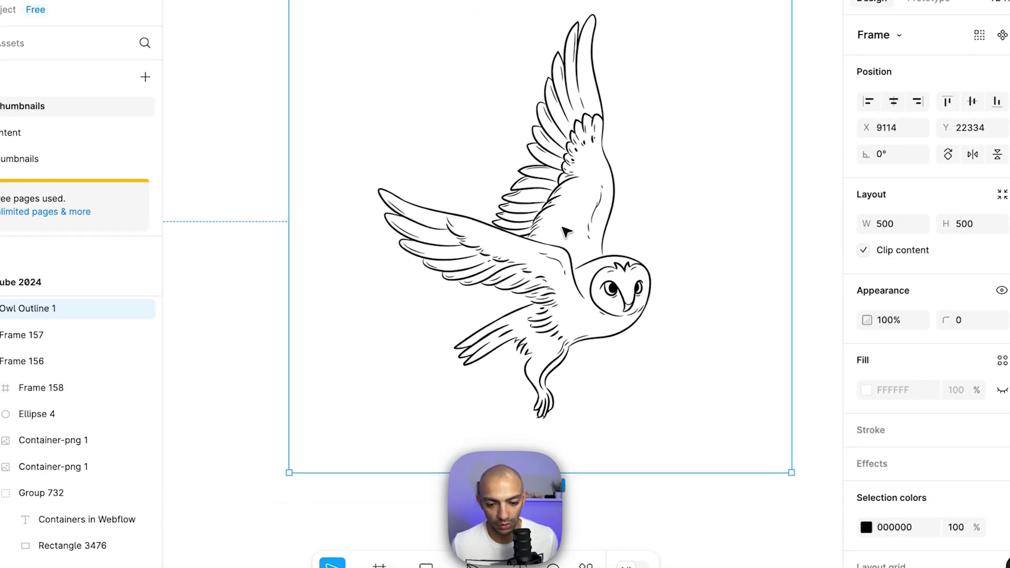
pyautogui.rightClick(584, 350)
pyautogui.click(680, 514)
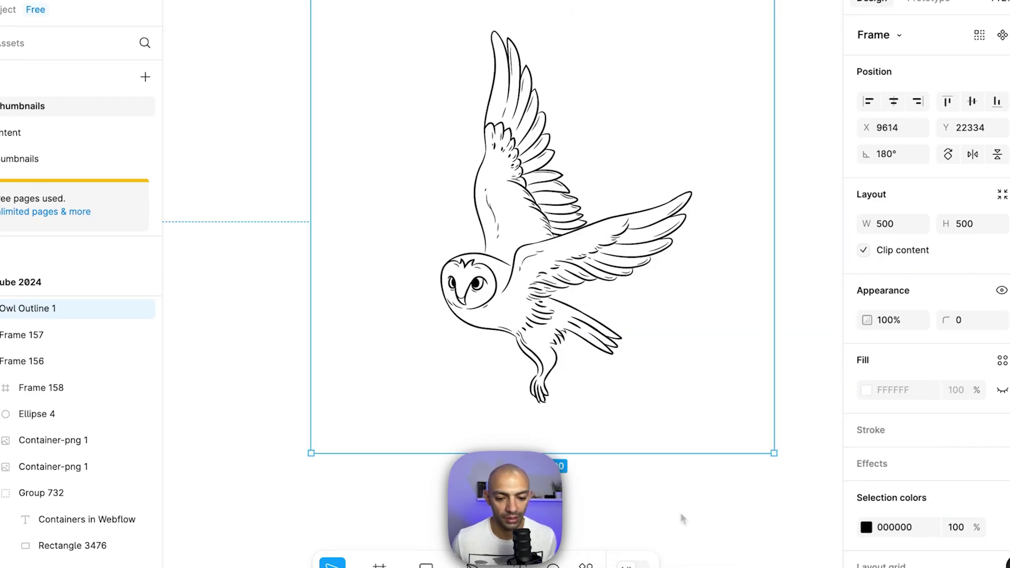
pyautogui.click(545, 367)
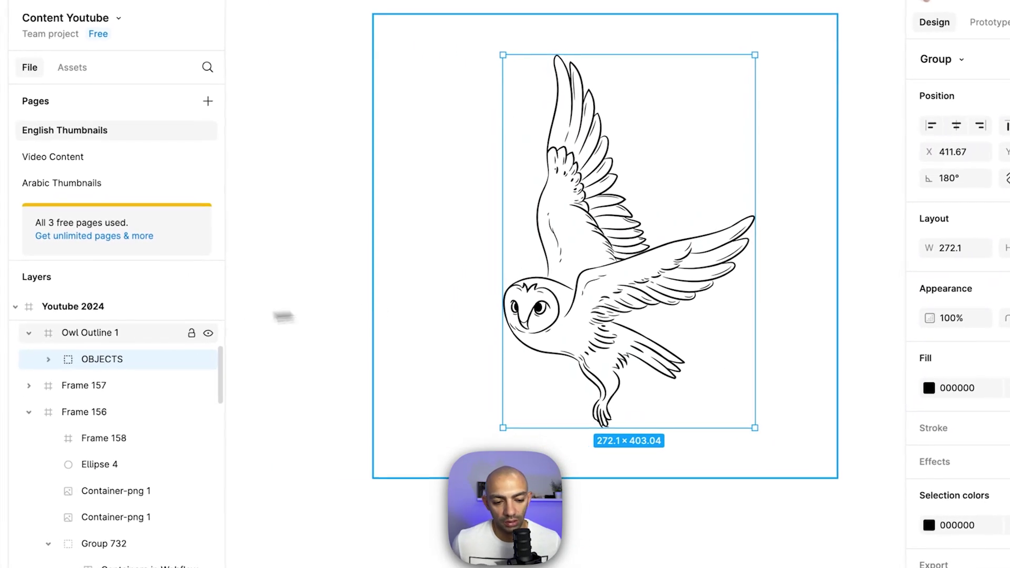
# Step: Flatten the owl's inner Group into a single vector
pyautogui.click(38, 359)
pyautogui.scroll(-3, 36, 362)
pyautogui.scroll(3, 66, 349)
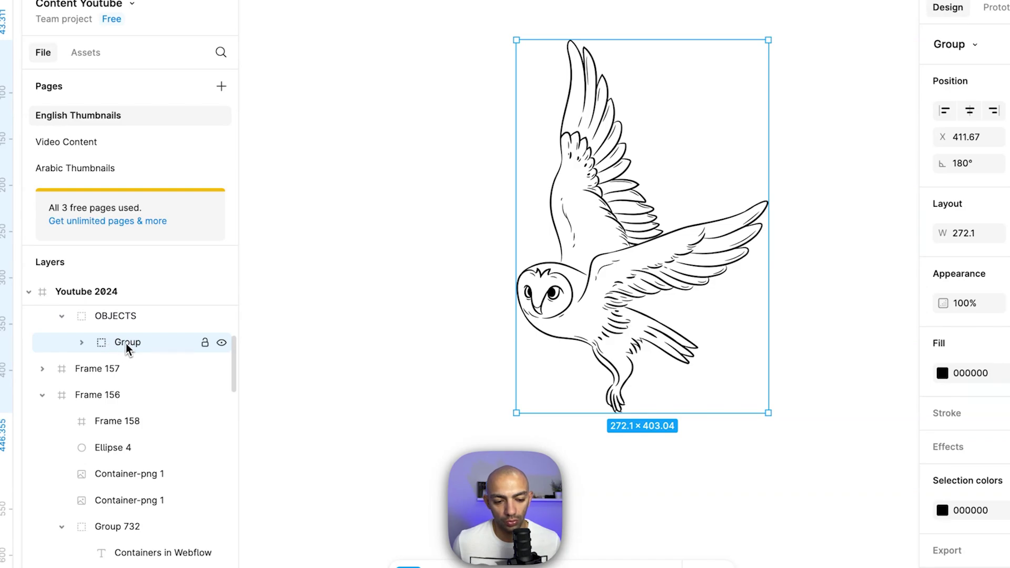
pyautogui.click(83, 343)
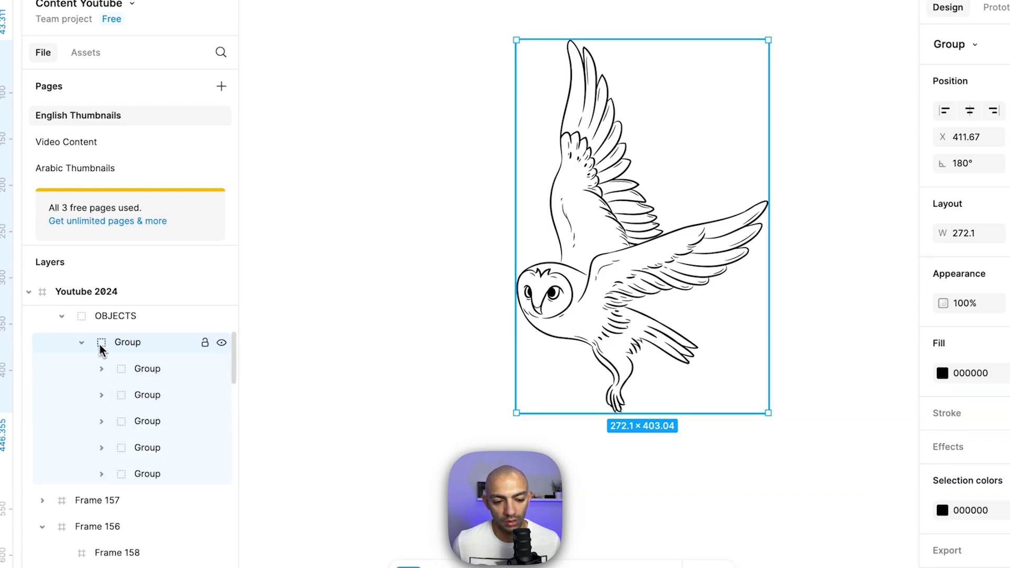
pyautogui.click(82, 343)
pyautogui.rightClick(128, 341)
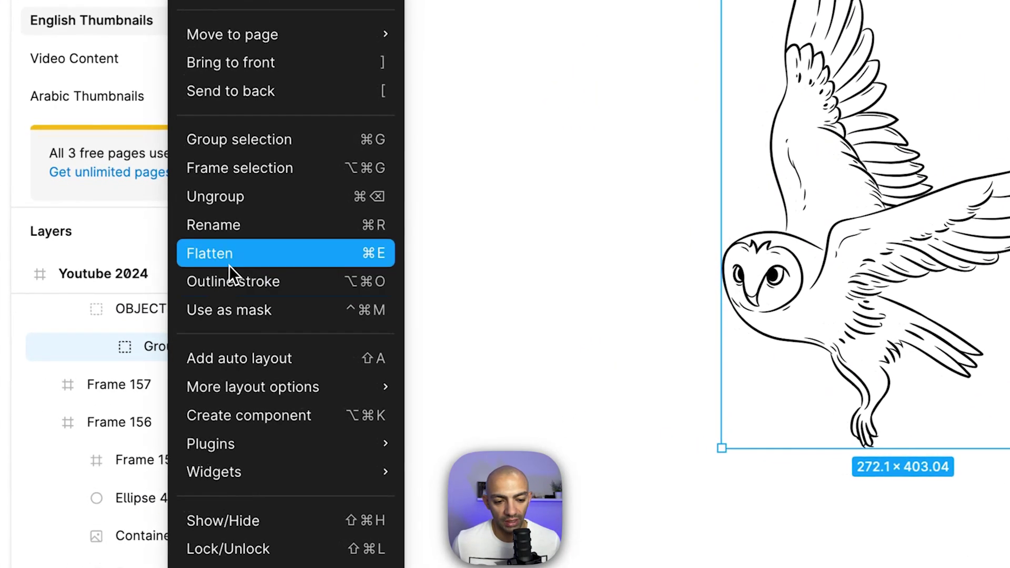
pyautogui.click(231, 259)
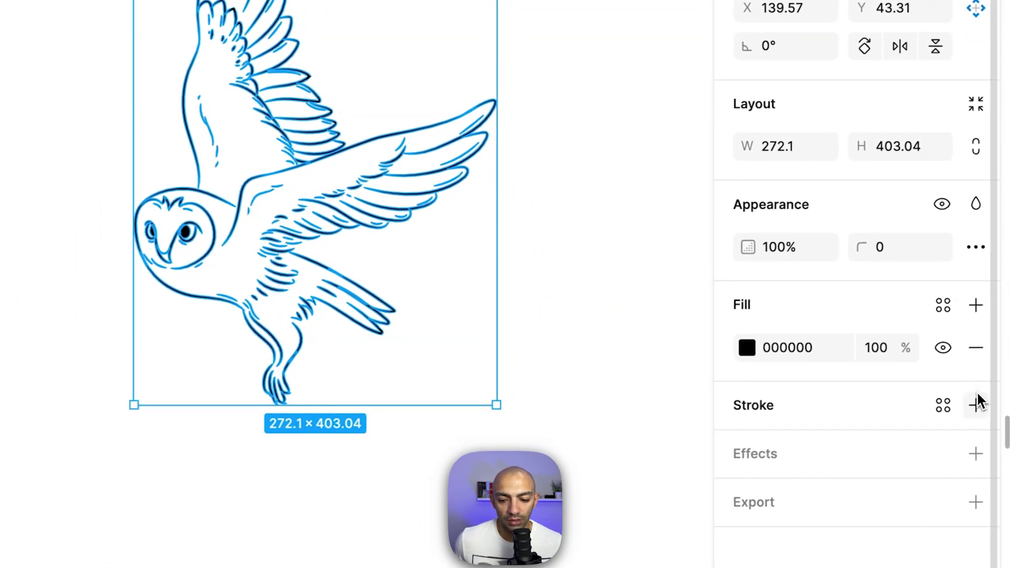
# Step: Give the owl vector a 1 px black inside stroke and remove its fill
pyautogui.click(976, 405)
pyautogui.click(974, 347)
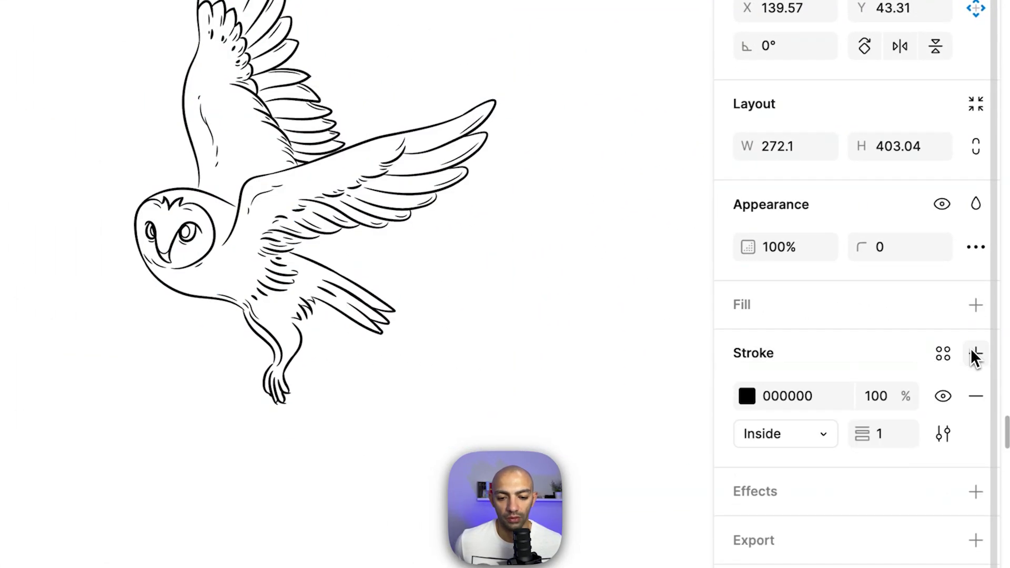
pyautogui.press('Escape')
pyautogui.press('Escape')
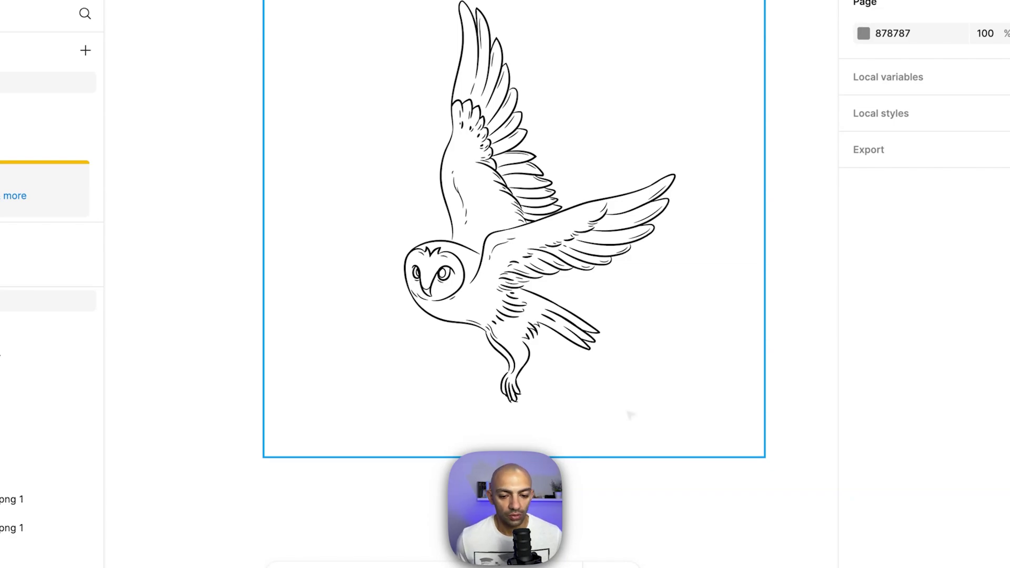
# Step: Copy the flattened owl Vector layer as SVG code via Copy/Paste as
pyautogui.click(481, 299)
pyautogui.click(450, 260)
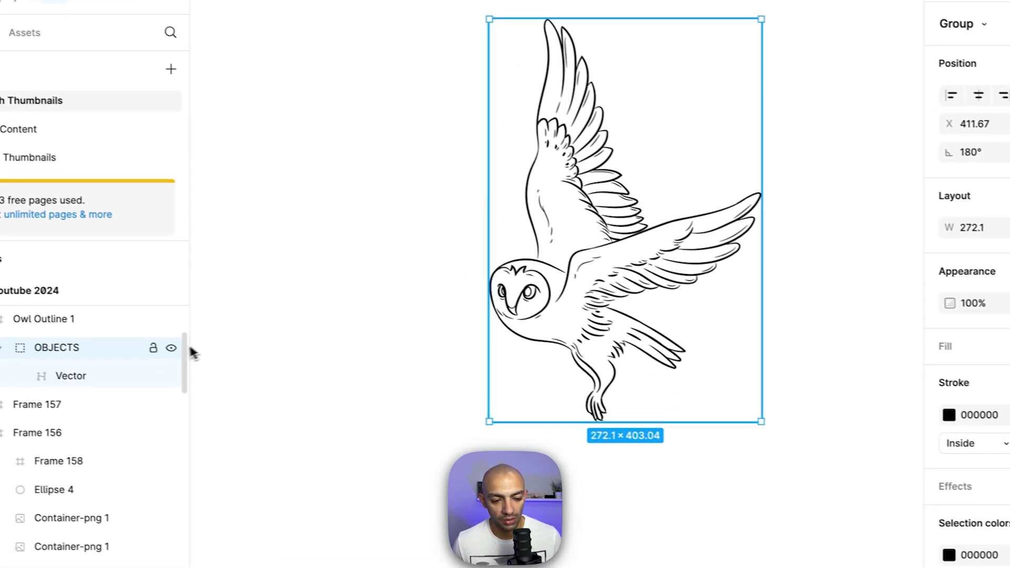
pyautogui.click(18, 356)
pyautogui.rightClick(551, 294)
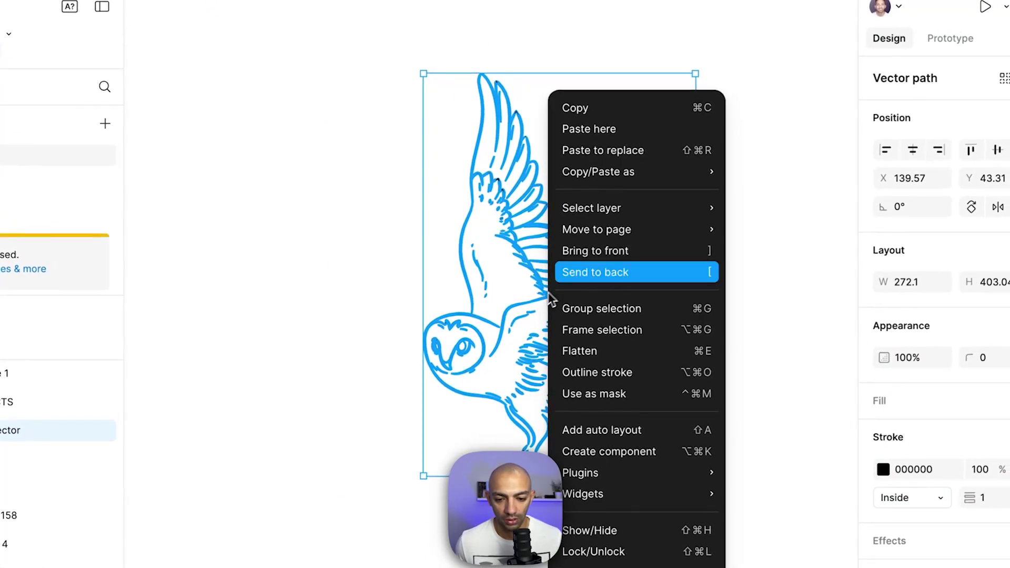
pyautogui.moveTo(696, 169)
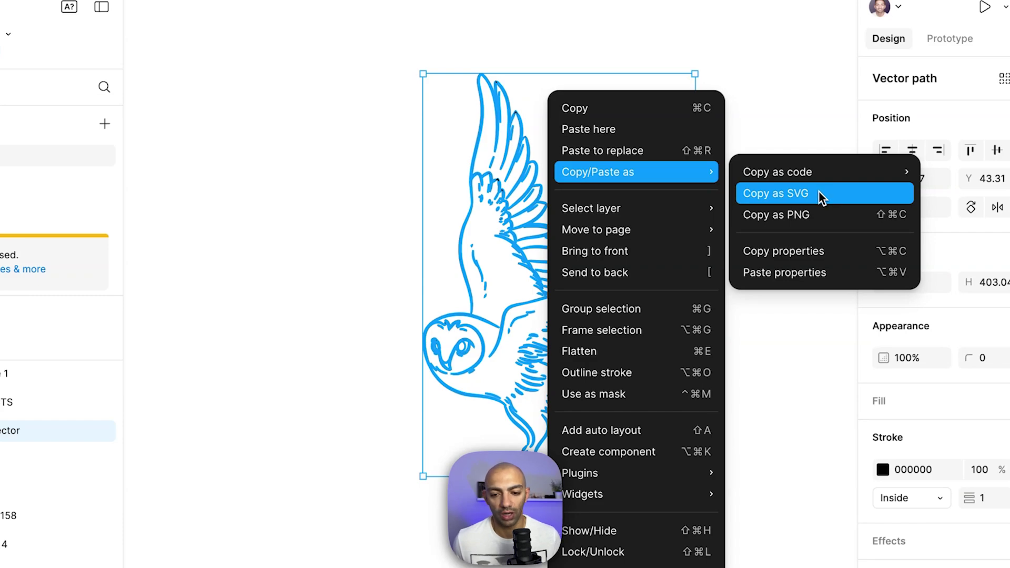
pyautogui.click(794, 195)
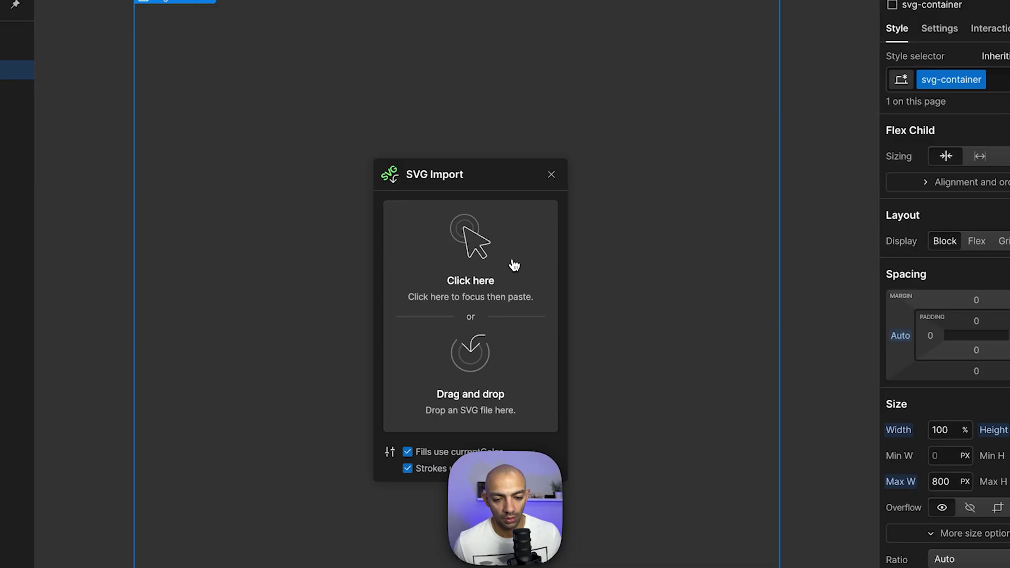
# Step: Paste the owl's SVG code into Webflow's SVG Import area
pyautogui.click(510, 263)
pyautogui.hotkey('ctrl', 'v')
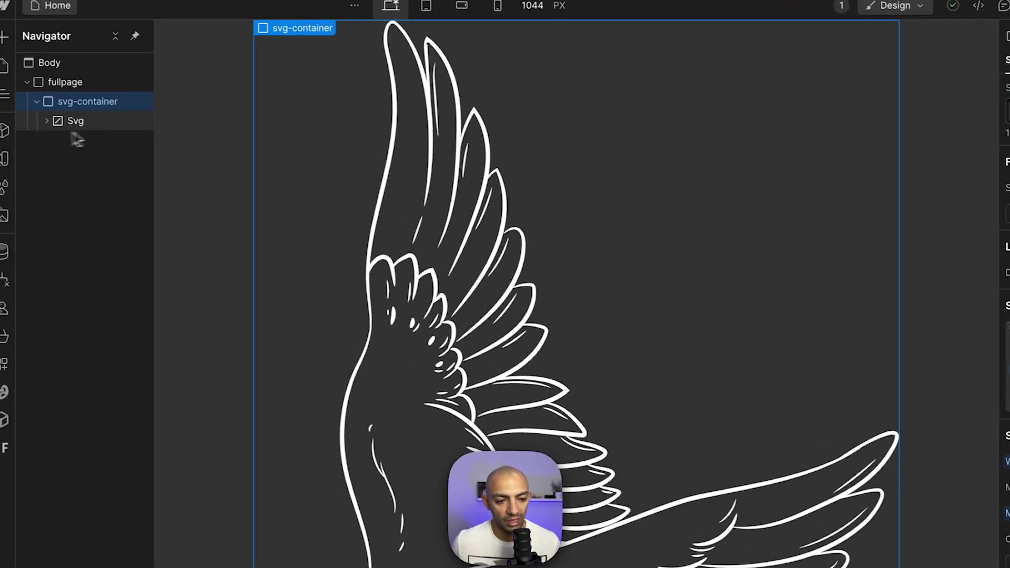
# Step: Rename the Svg's width = 100% attribute to height so the whole owl fits
pyautogui.click(128, 131)
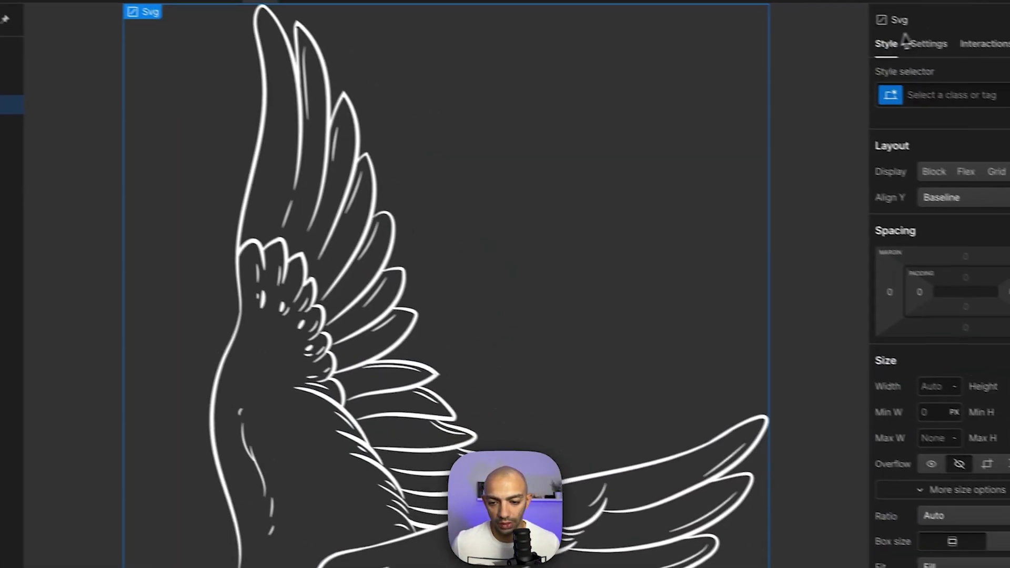
pyautogui.click(886, 34)
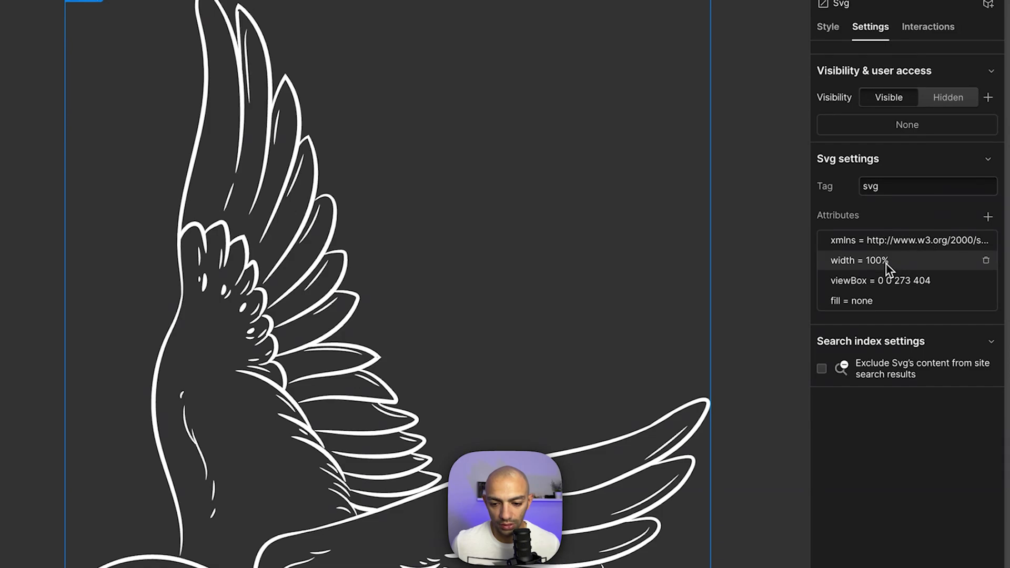
pyautogui.click(848, 267)
pyautogui.click(915, 320)
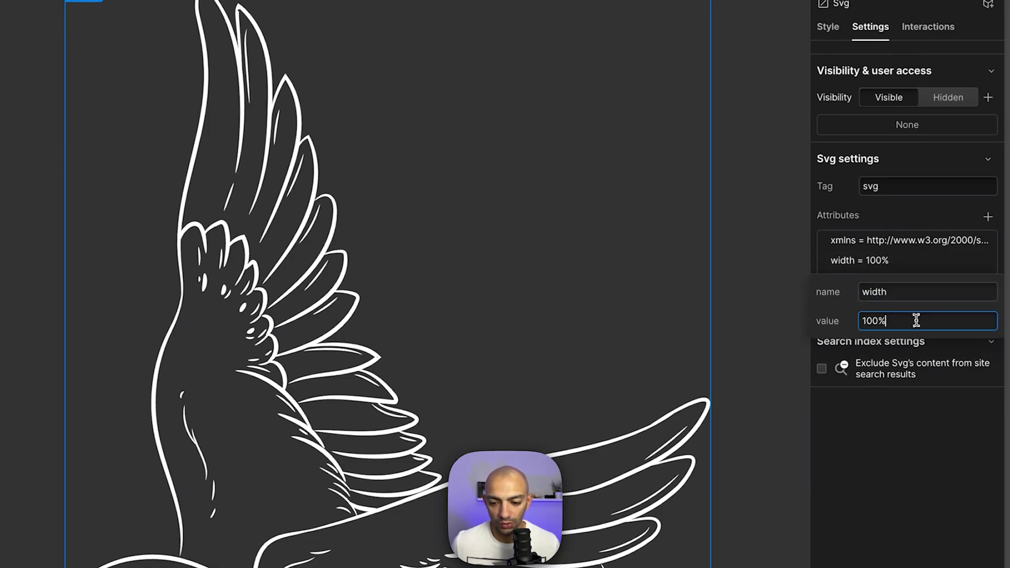
pyautogui.click(900, 293)
pyautogui.write('heigh')
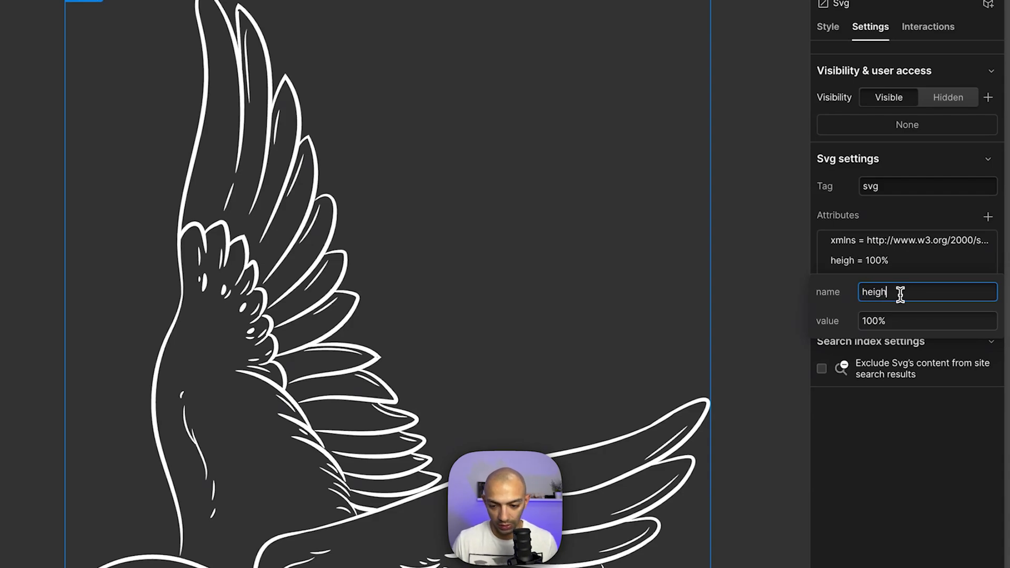
pyautogui.write('t')
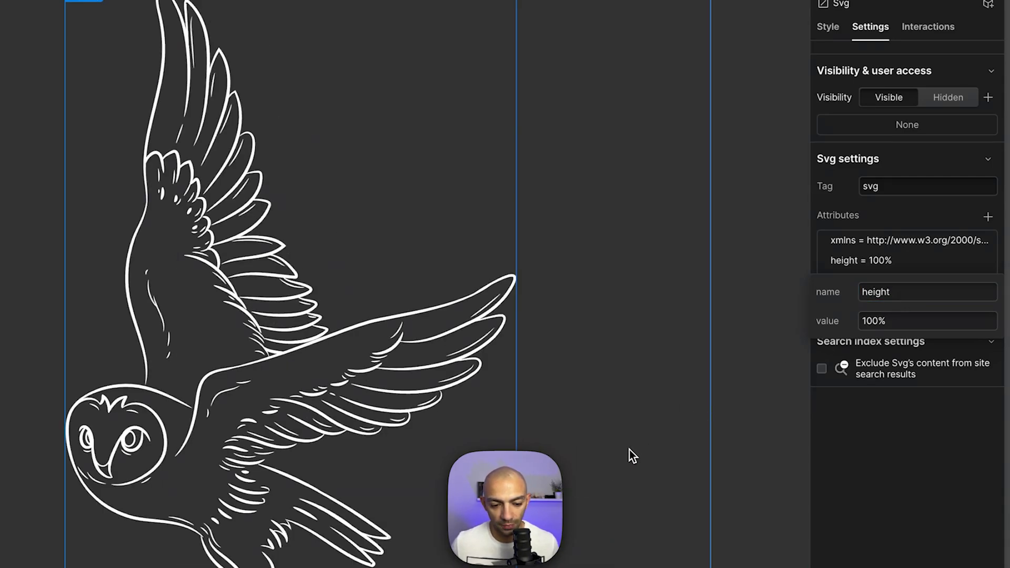
pyautogui.click(629, 449)
# Step: Set svg-container's Display to Flex with contents centered
pyautogui.click(828, 27)
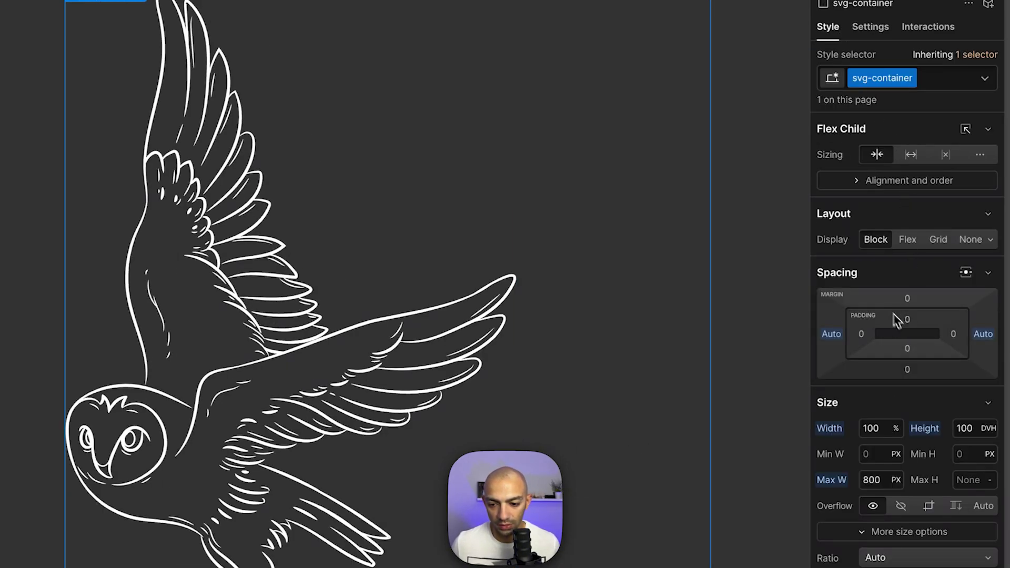
pyautogui.click(903, 239)
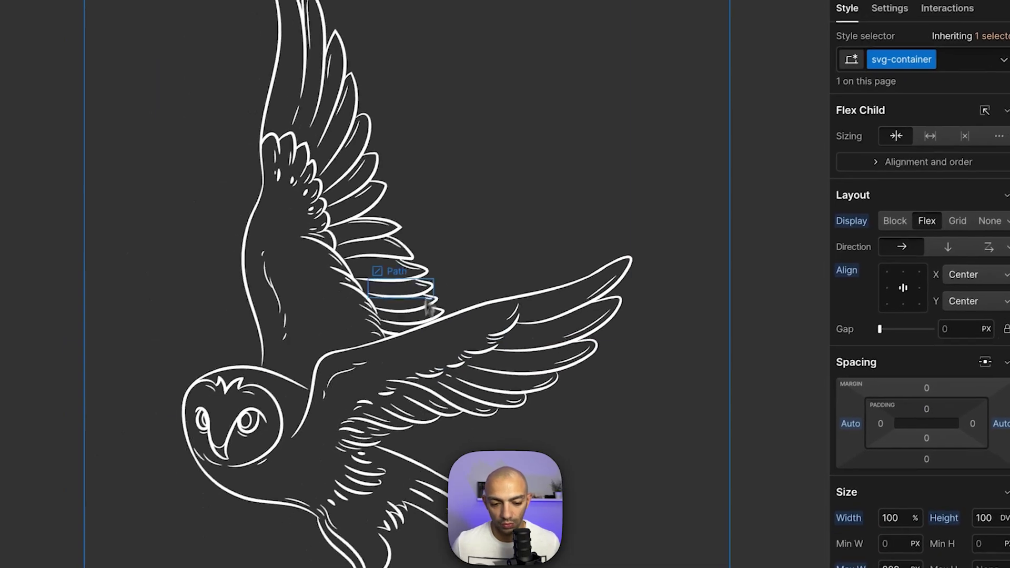
pyautogui.click(797, 317)
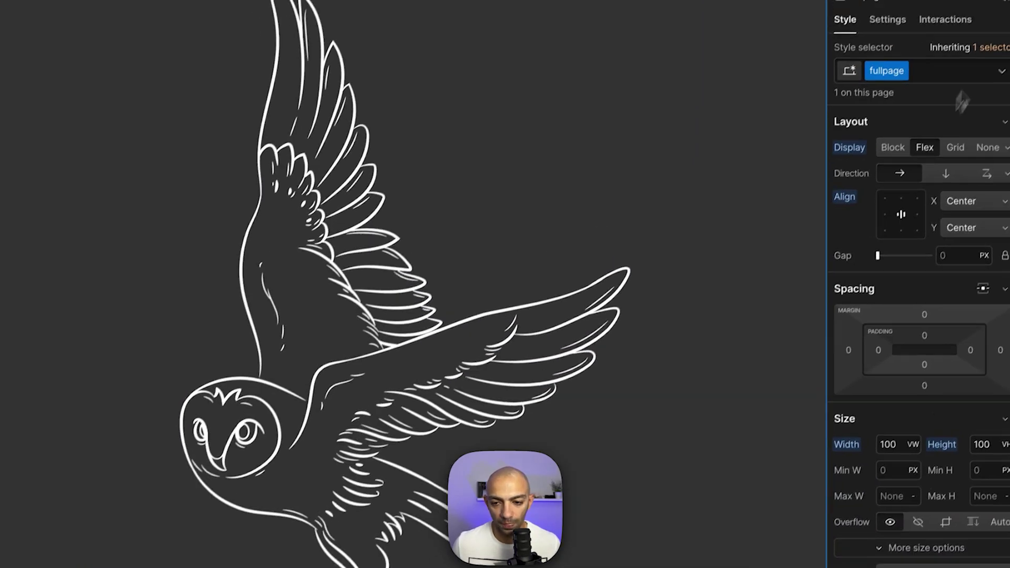
# Step: Inspect the owl Svg's Mask and Path children in the Navigator
pyautogui.click(458, 380)
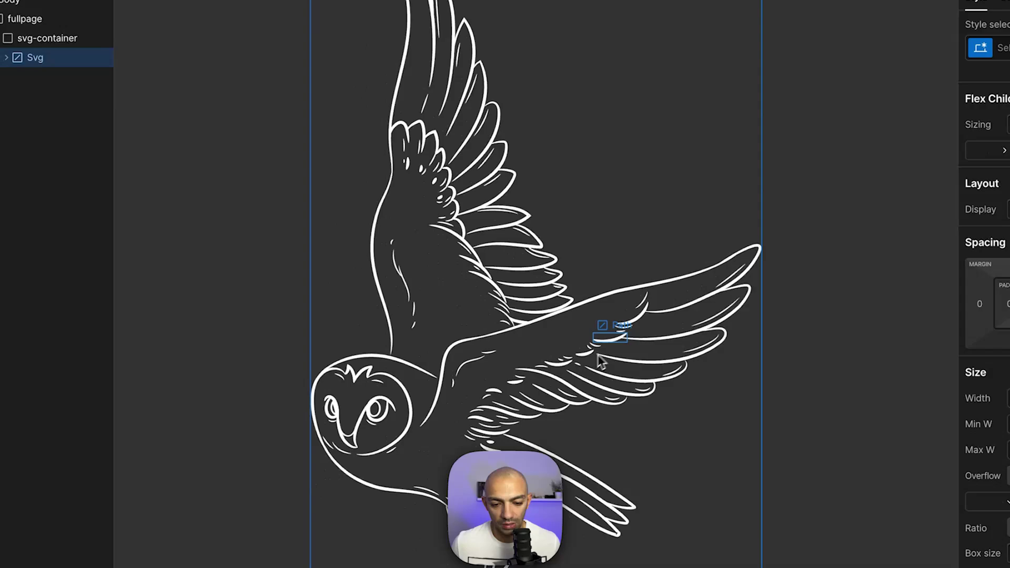
pyautogui.doubleClick(638, 327)
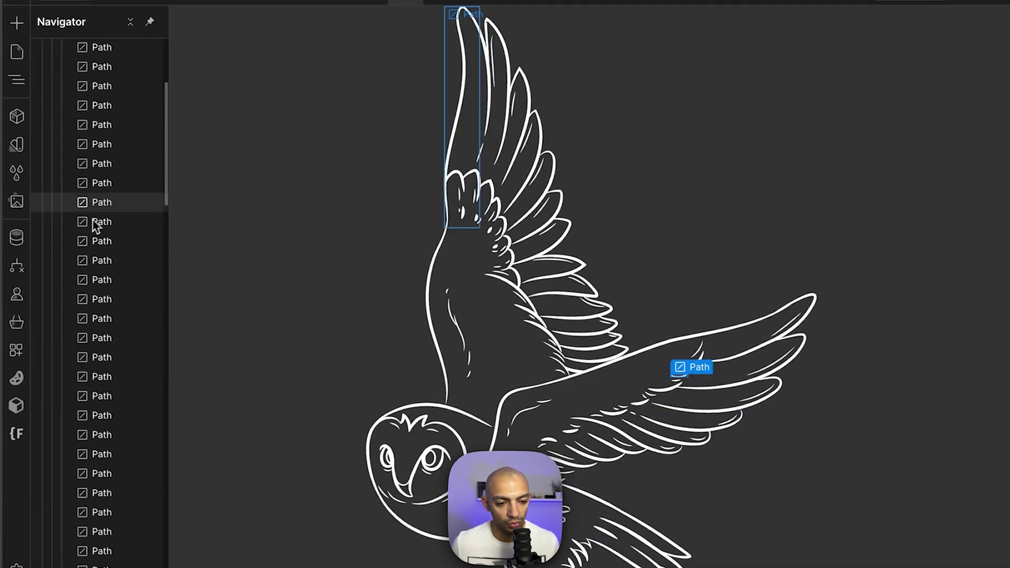
pyautogui.scroll(2, 102, 207)
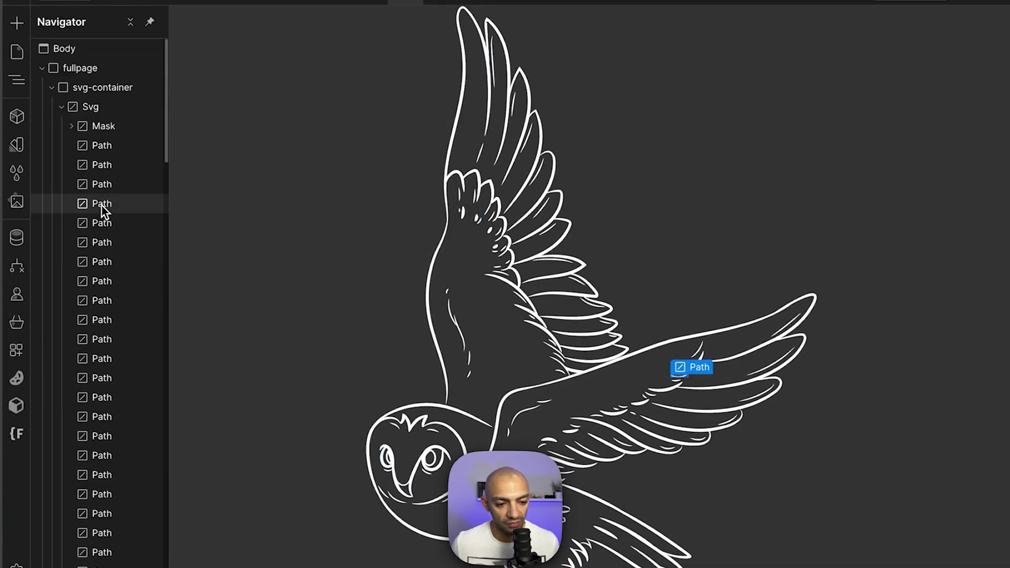
pyautogui.click(61, 107)
pyautogui.click(94, 110)
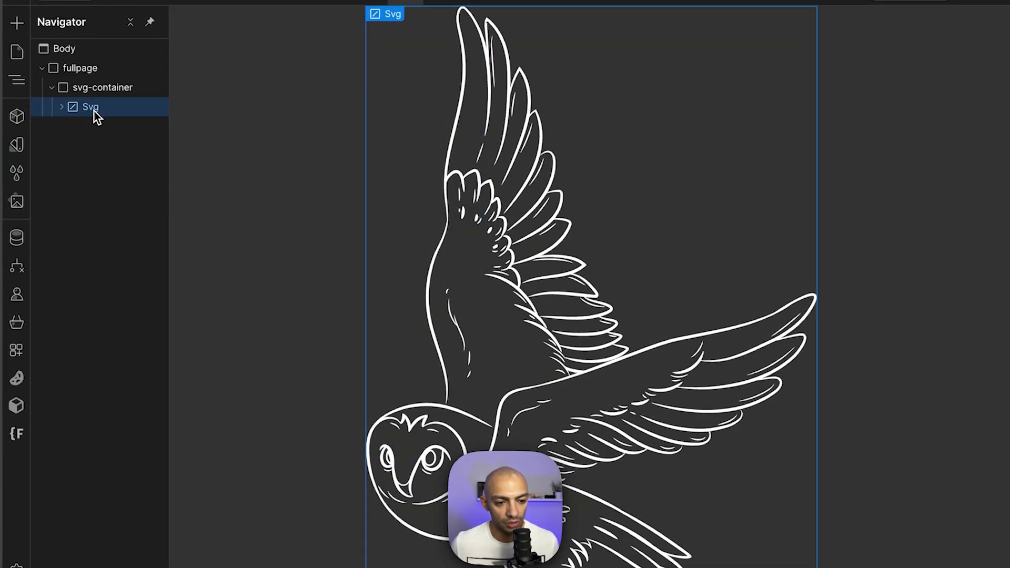
pyautogui.click(64, 109)
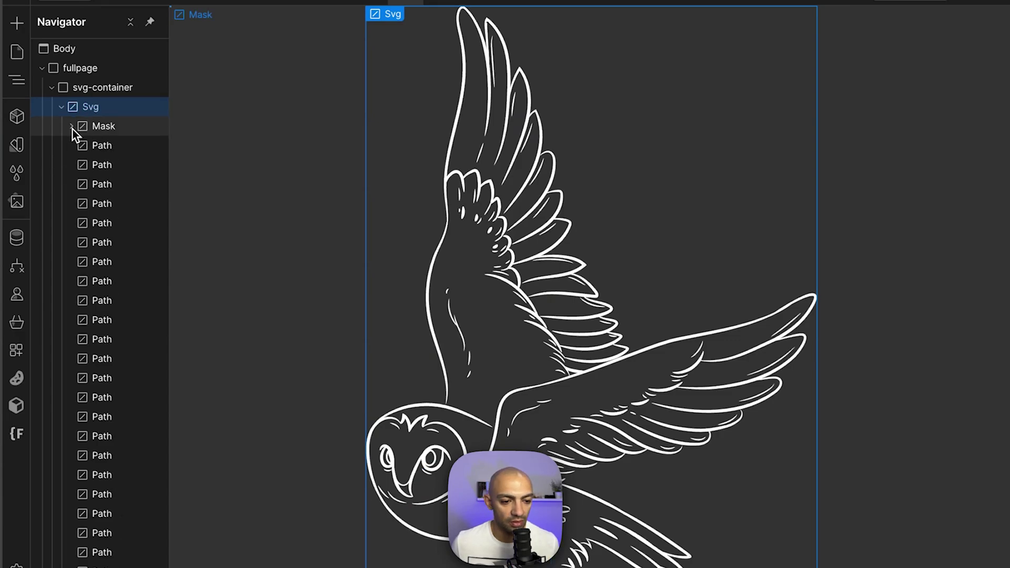
pyautogui.click(71, 127)
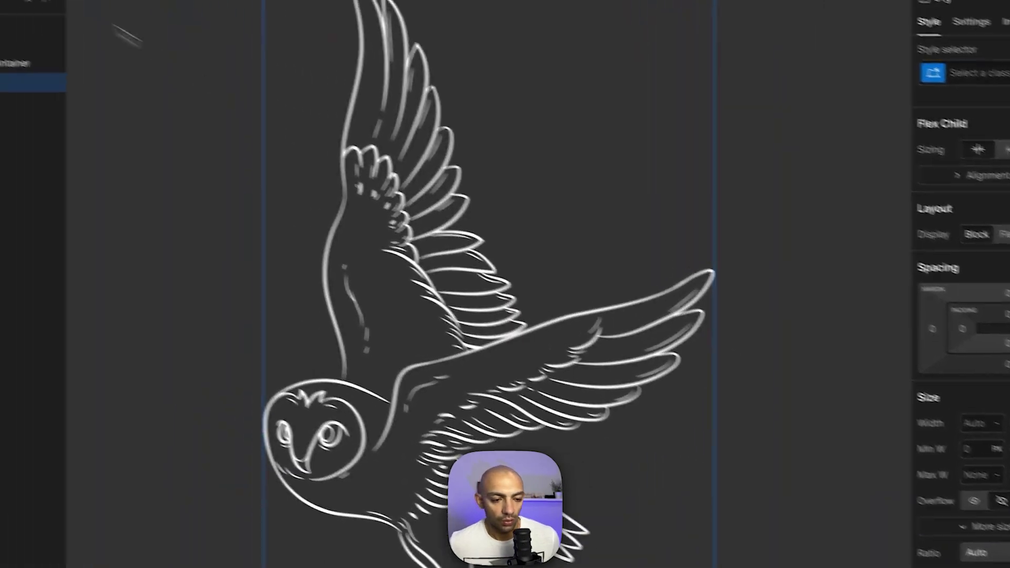
# Step: Paste the GSAP 3.12.5 jsDelivr script tag into the Home page's Before </body> code
pyautogui.click(7, 67)
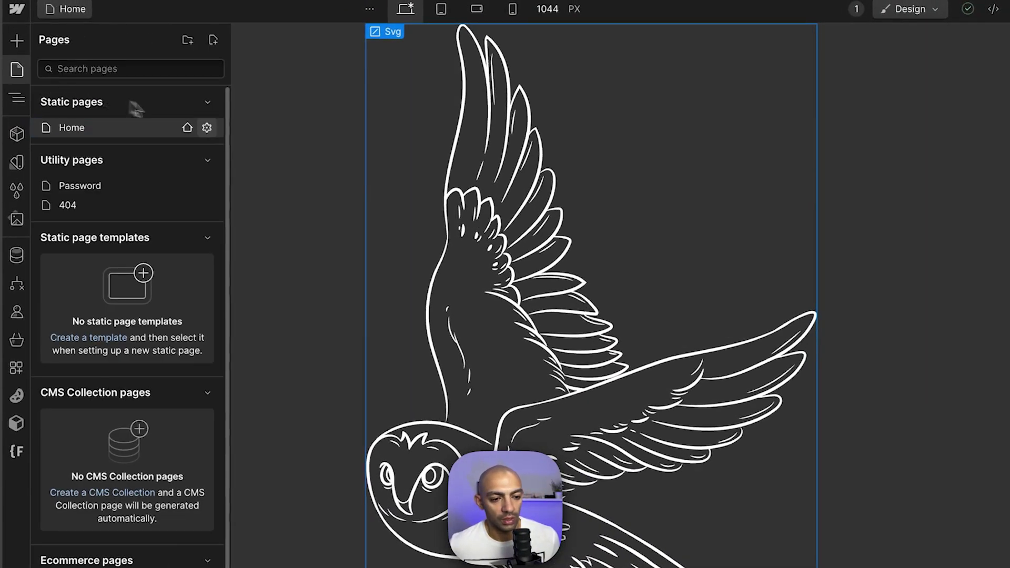
pyautogui.click(206, 127)
pyautogui.scroll(-10, 450, 370)
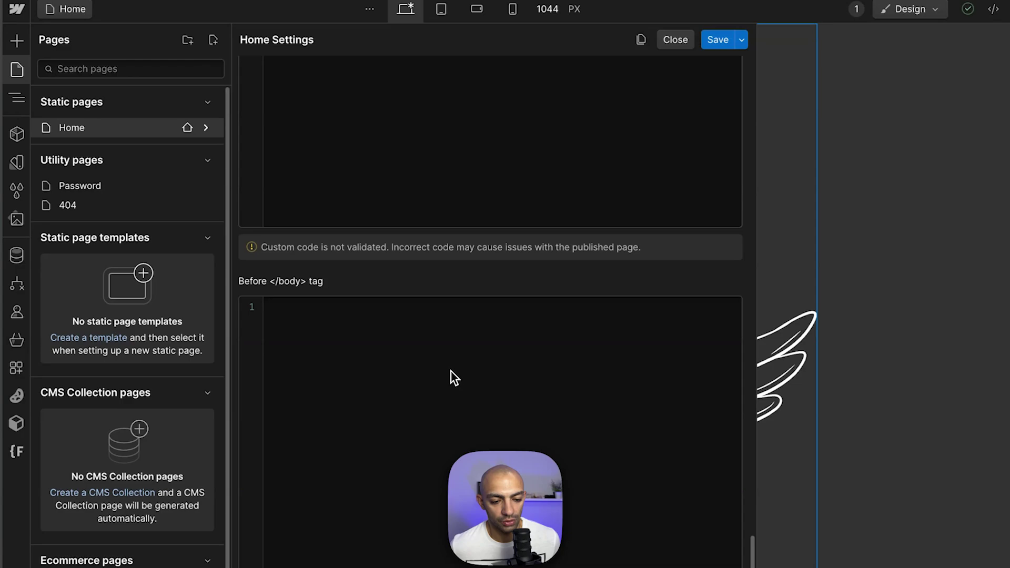
pyautogui.click(449, 371)
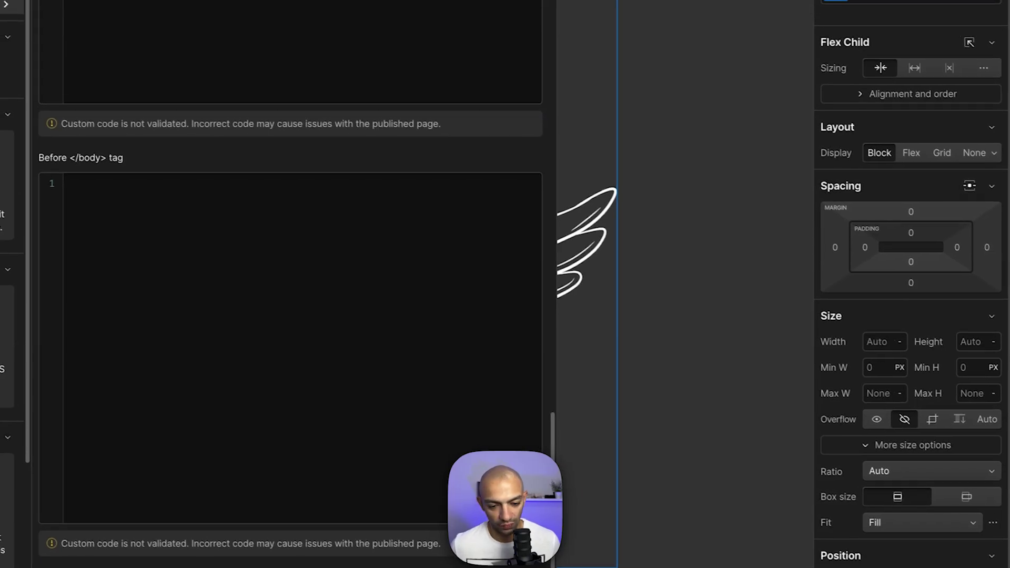
pyautogui.click(181, 247)
pyautogui.hotkey('ctrl', 'v')
pyautogui.press('Return')
pyautogui.press('Return')
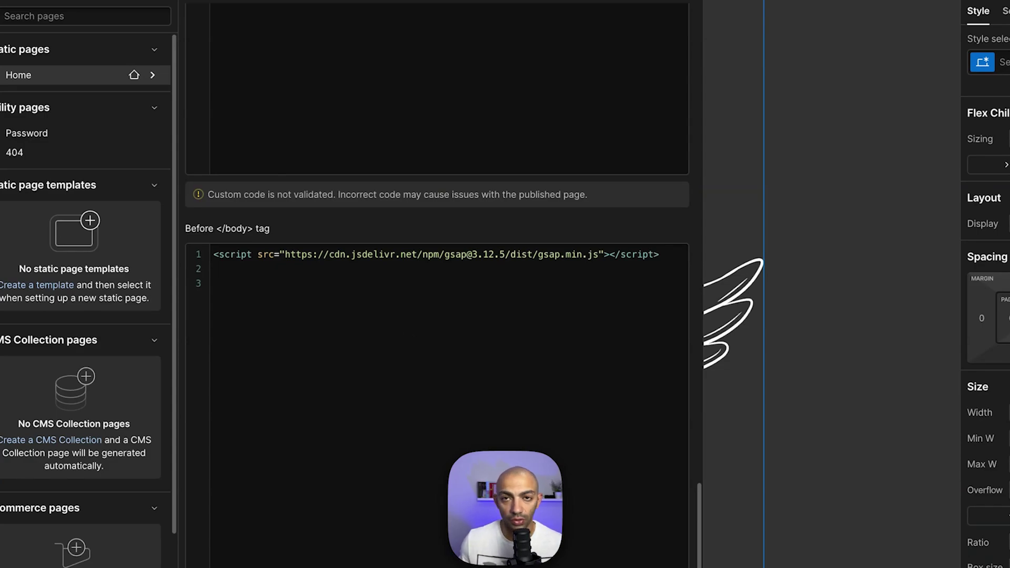
# Step: Add the GSAP stroke-draw script for data-animate="svg" paths (5 s, power2.out) and save
pyautogui.click(387, 308)
pyautogui.write('<script> $(document).ready(function() {   $(\'[data-animate="svg"]\').css({     opacity: 1   }).find(\'path\').each(function() {     var pathLength = this.getTotalLength();     $(this).css({       "stroke-dasharray": pathLength,       "stroke-dashoffset": pathLength     });      gsap.to(this, {       duration: 5,       strokeDashoffset: 0,       ease: "power2.out",     });   }); }); </script>')
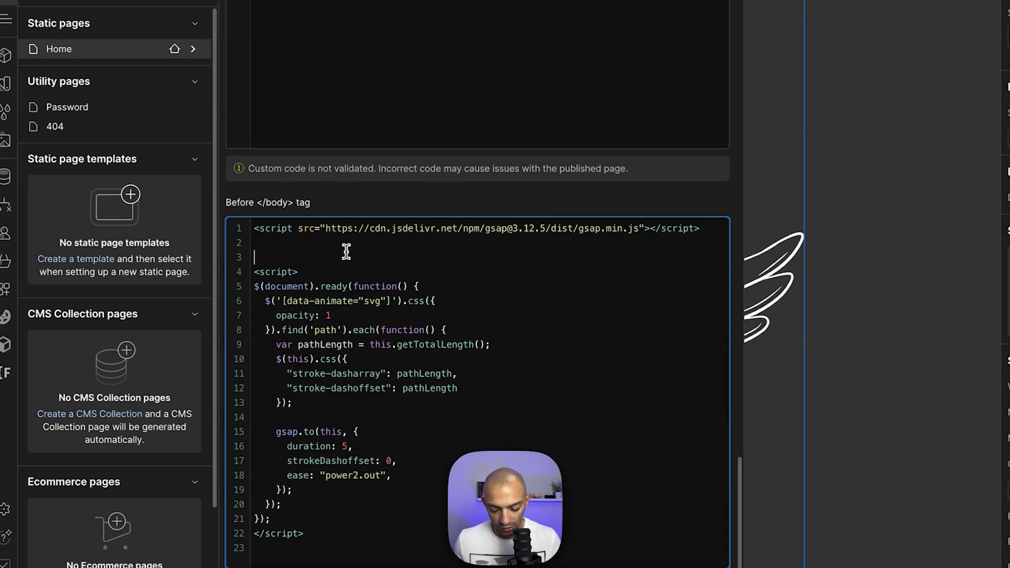
pyautogui.press('BackSpace')
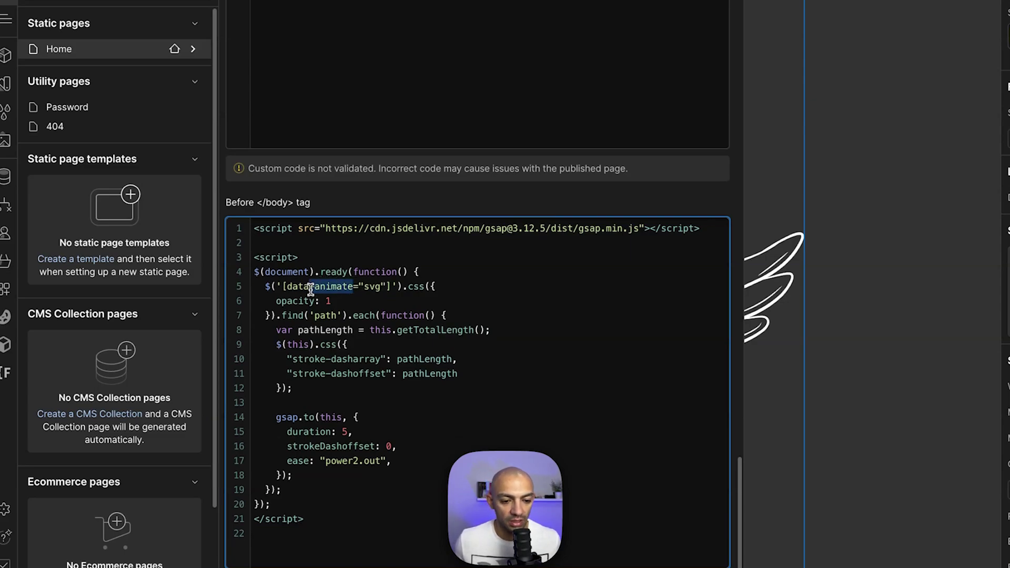
pyautogui.moveTo(310, 288); pyautogui.dragTo(291, 289)
pyautogui.click(368, 287)
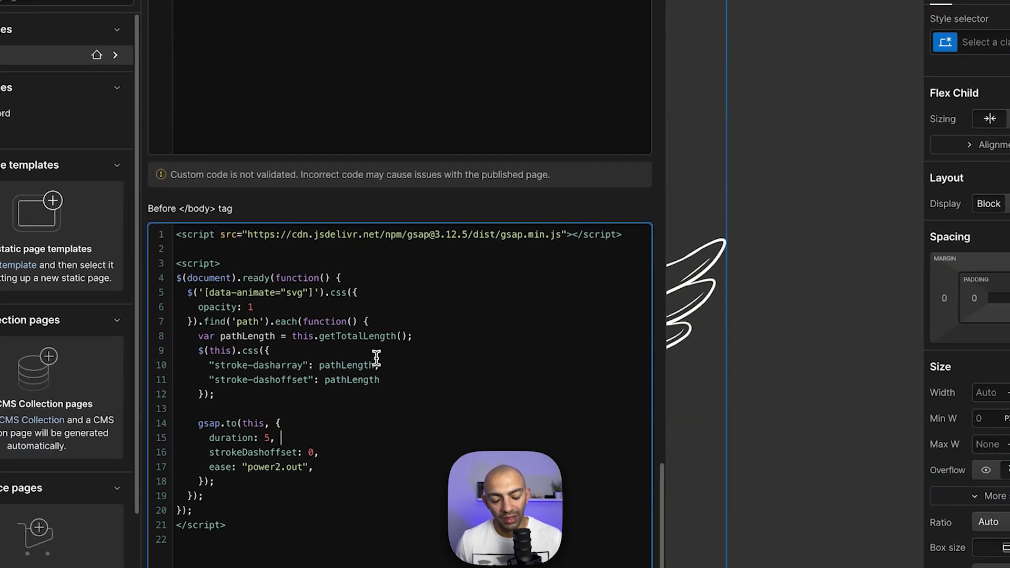
pyautogui.doubleClick(333, 365)
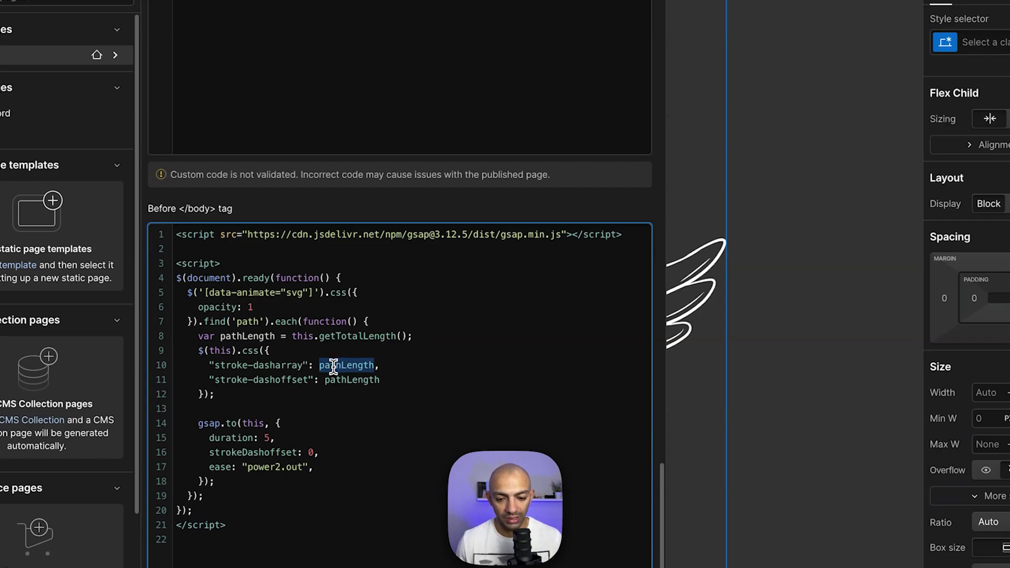
pyautogui.click(333, 365)
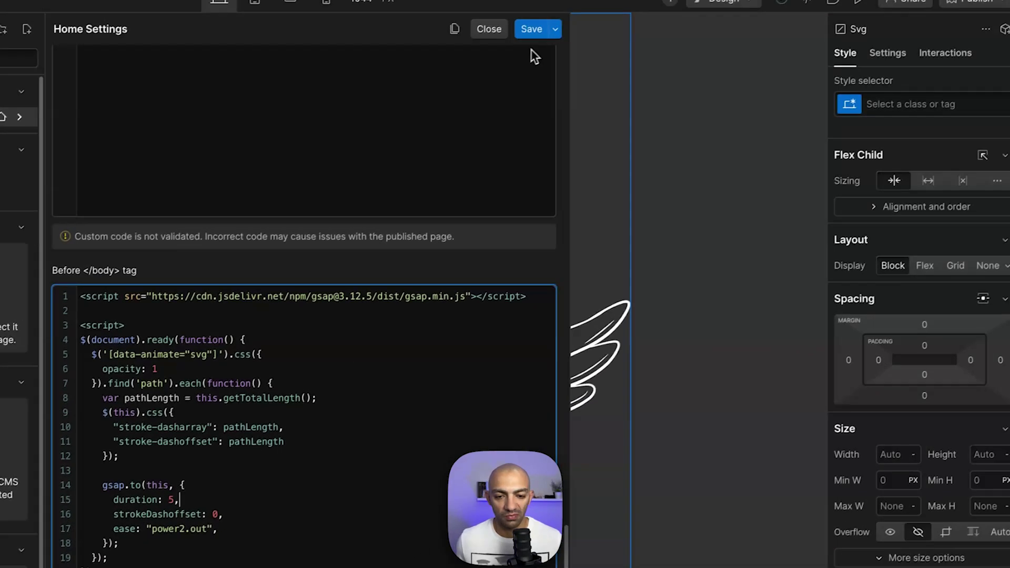
pyautogui.click(521, 36)
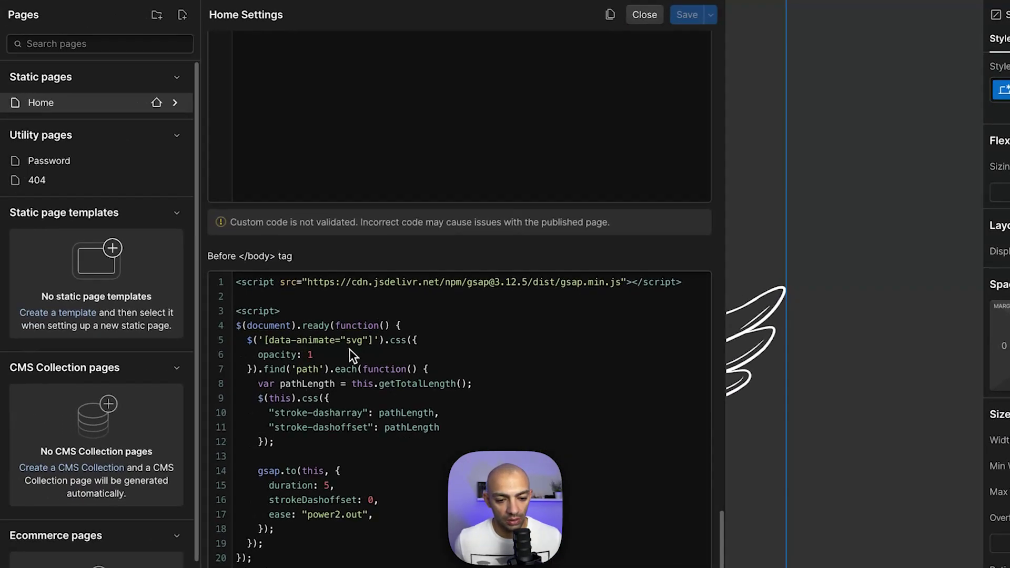
# Step: Give the owl Svg the attribute data-animate = svg and start publishing the site
pyautogui.press('Escape')
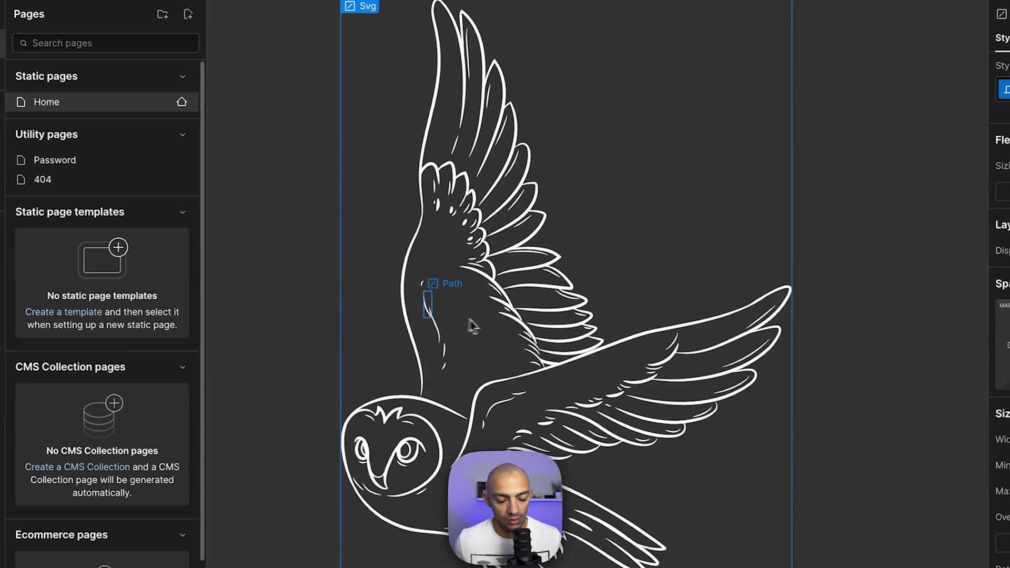
pyautogui.click(1009, 38)
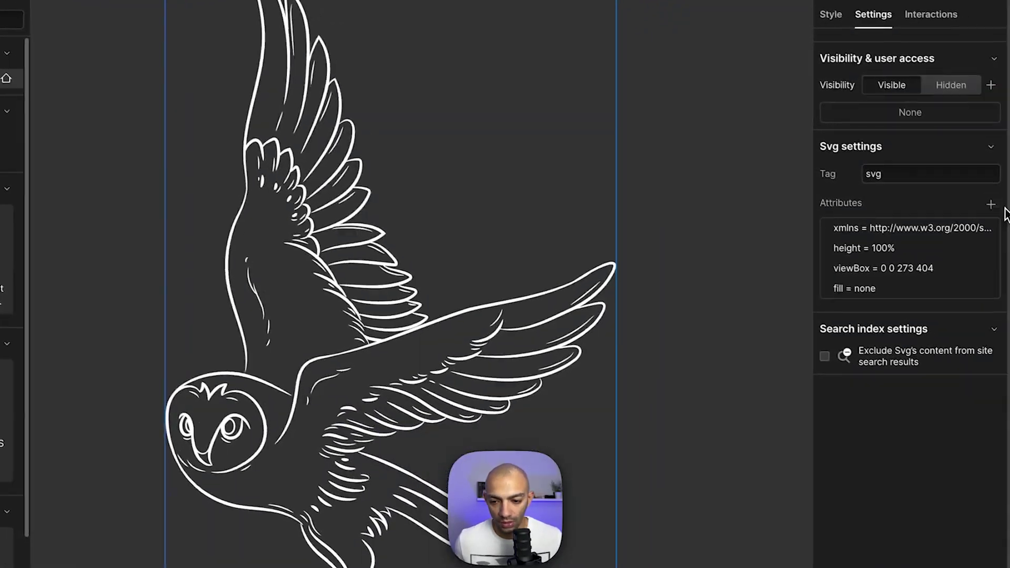
pyautogui.click(991, 206)
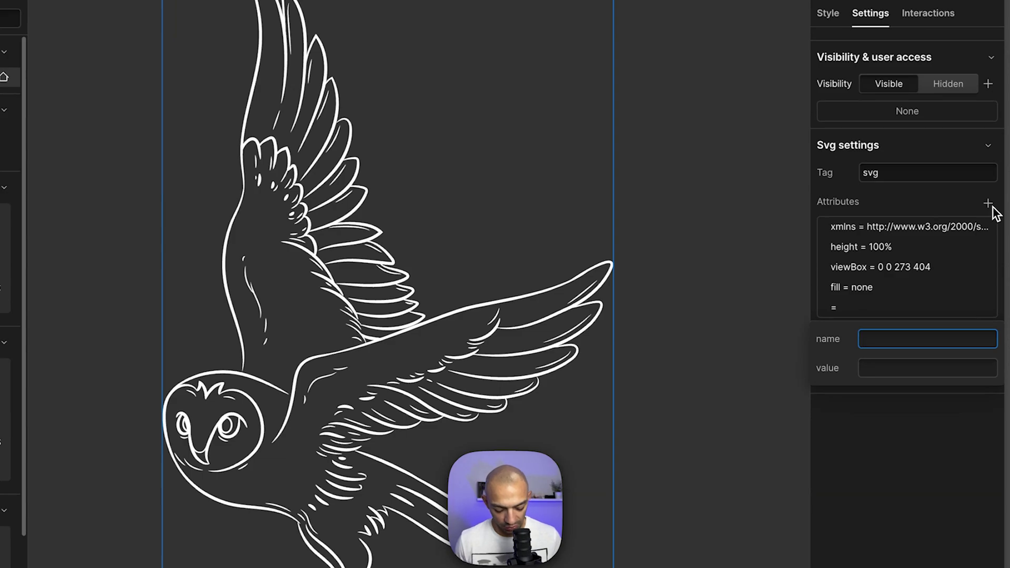
pyautogui.write('data-animate')
pyautogui.press('Tab')
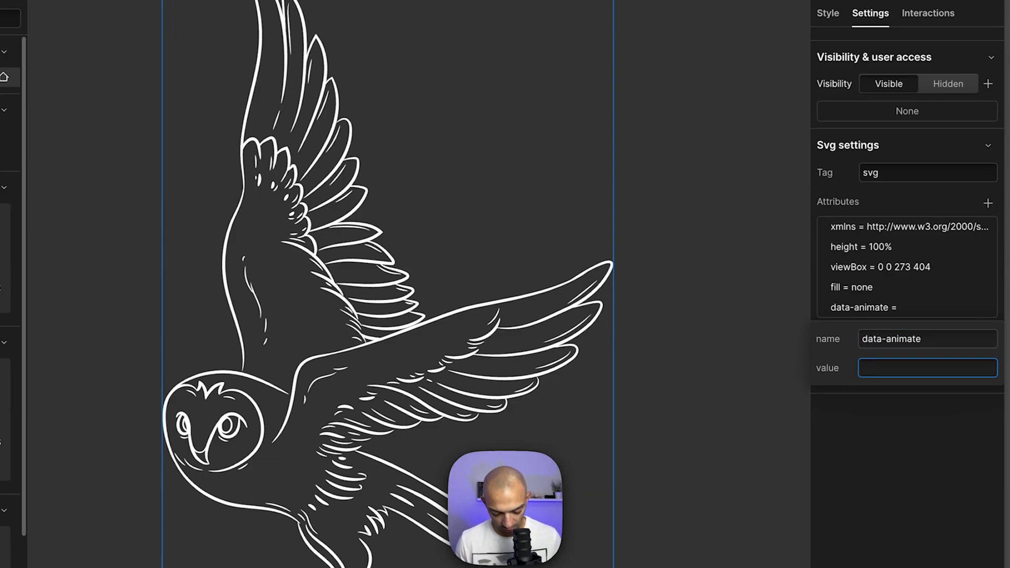
pyautogui.write('svg')
pyautogui.press('Return')
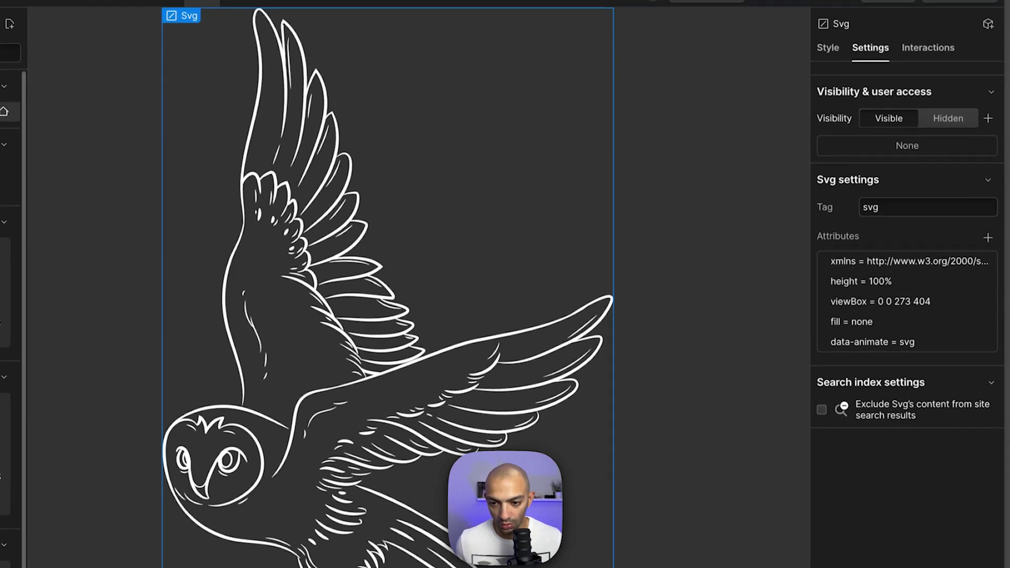
pyautogui.click(959, 9)
# Step: Publish the site with the data-animate owl SVG to its live domains
pyautogui.click(936, 241)
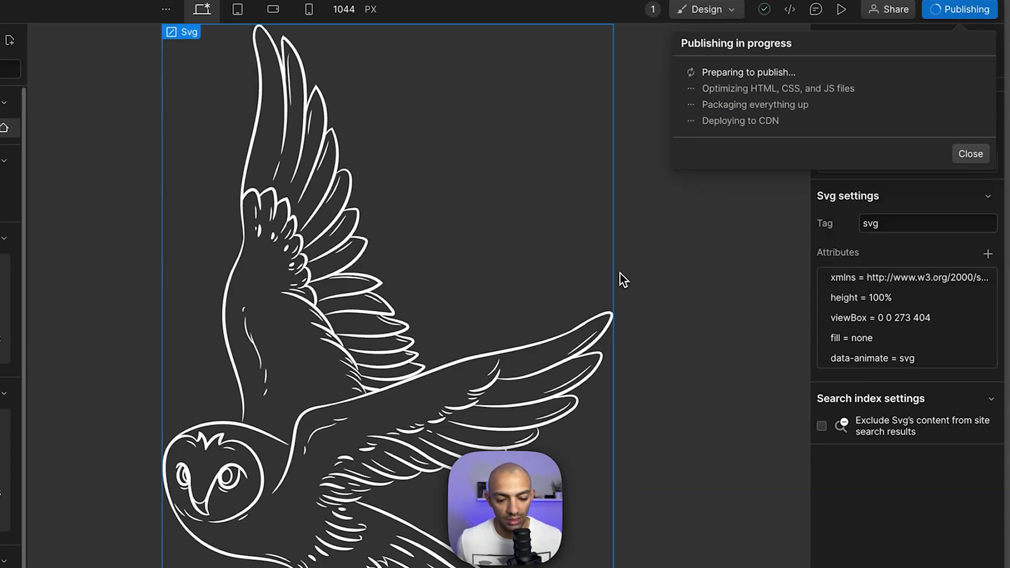